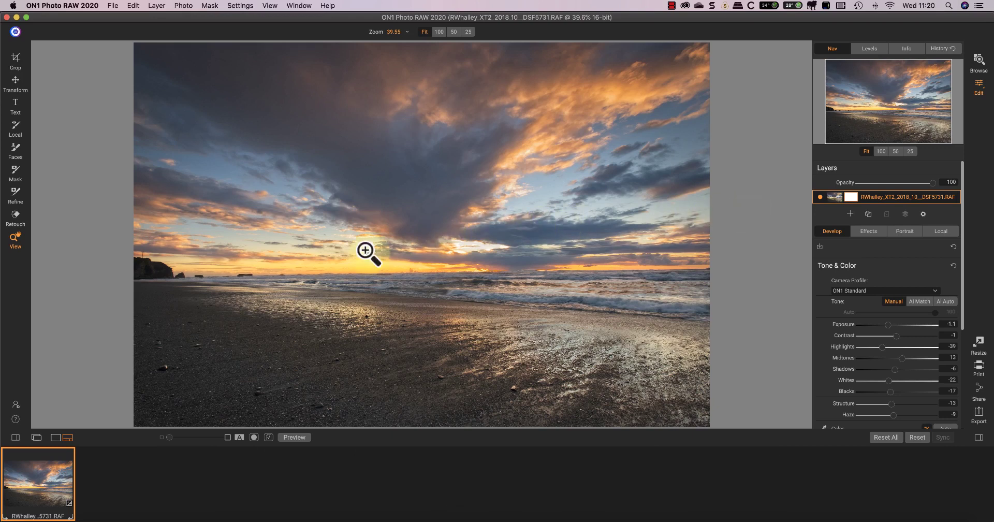
Step: Create the _DSF5731v1 virtual copy of the beach sunset, select it, and enable soft proofing
right_click(43, 473)
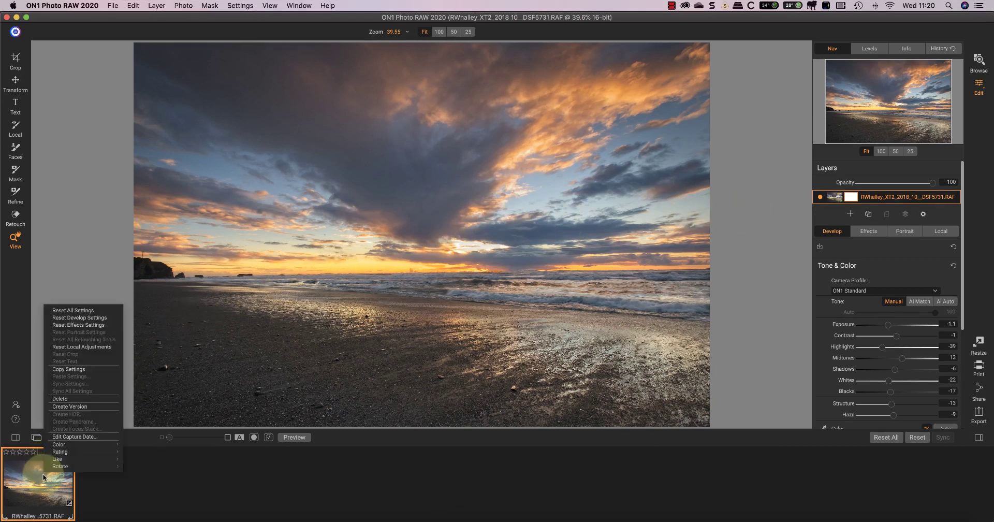
left_click(77, 404)
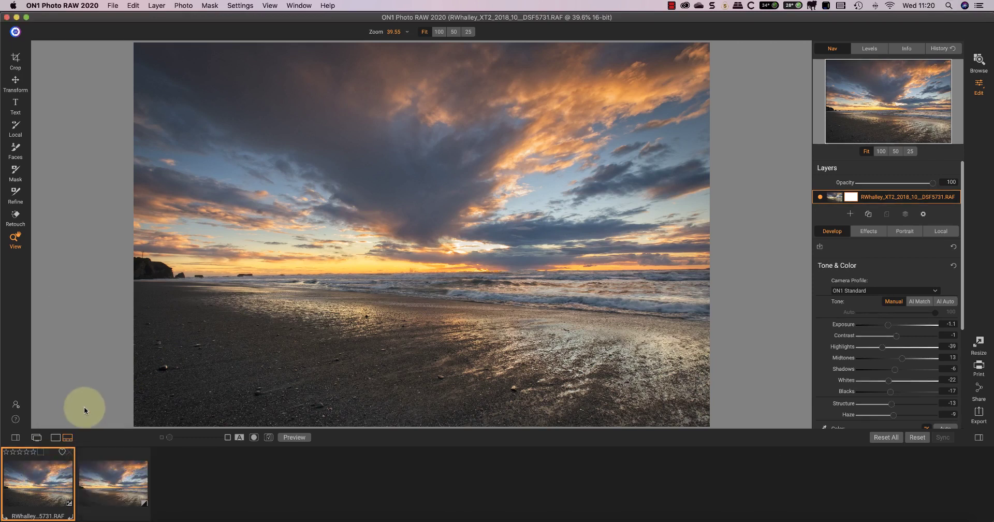
left_click(104, 481)
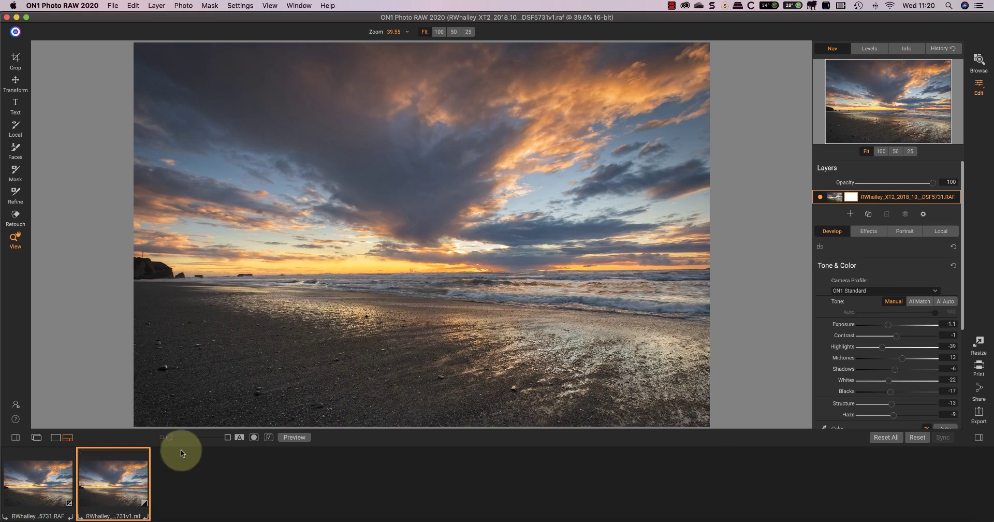
left_click(270, 436)
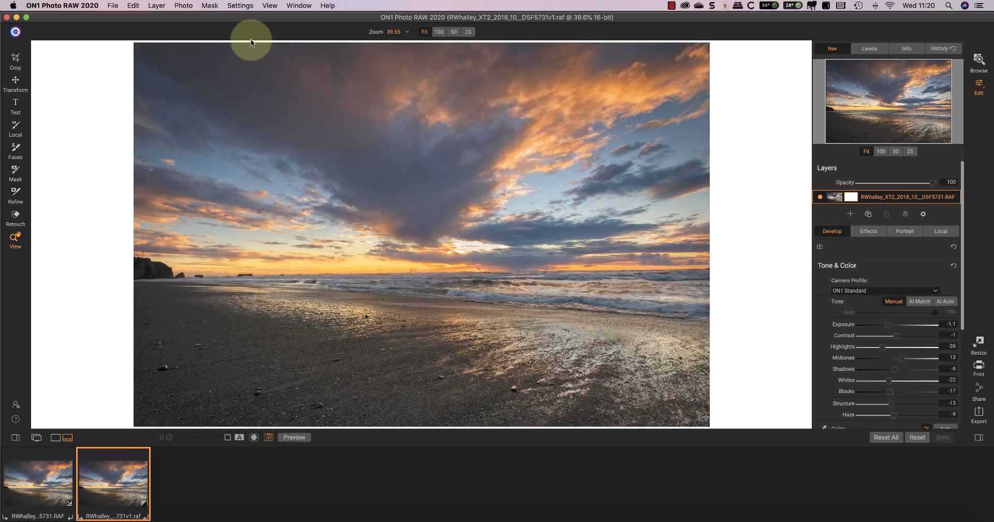
Step: Soft-proof with the 1FS_NatSoftText_3880-K3_Generic profile and turn on Simulate Paper and Ink
left_click(248, 6)
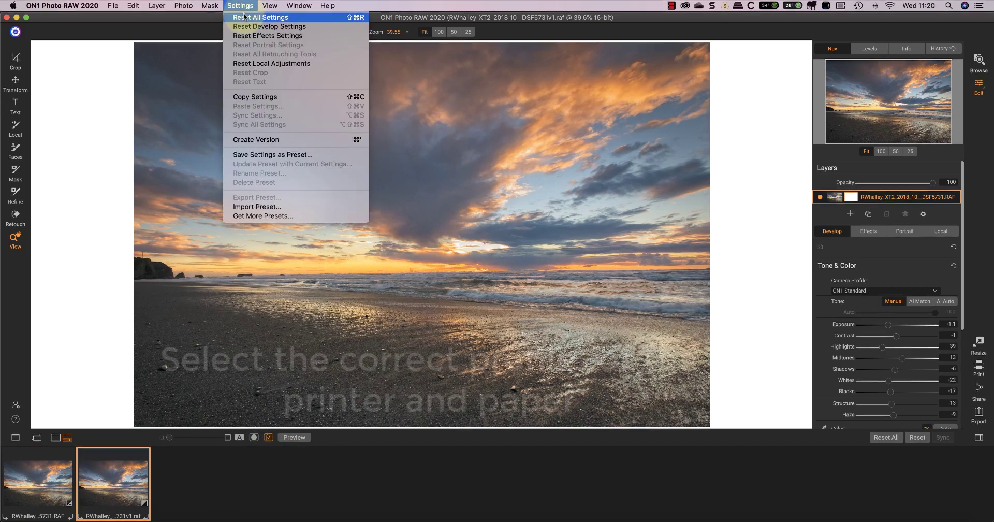
mouse_move(270, 6)
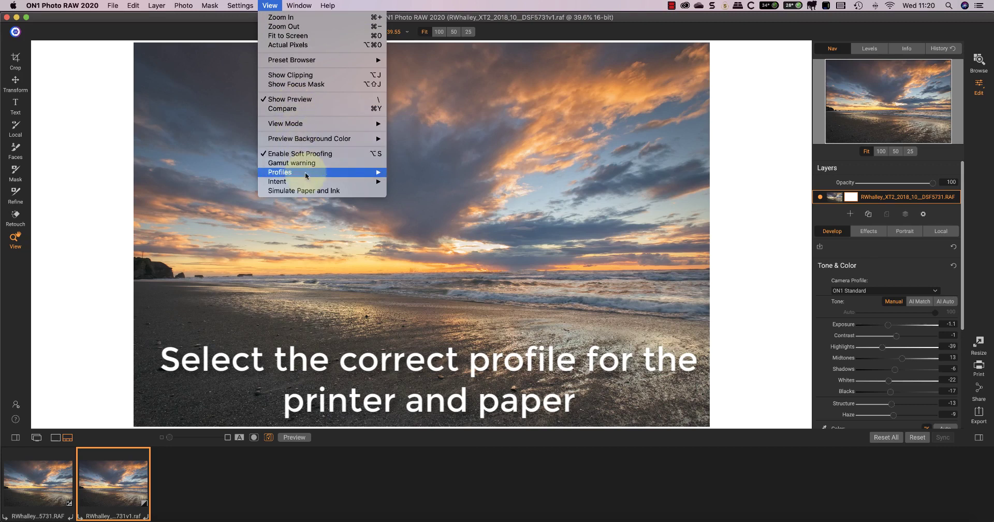
mouse_move(317, 180)
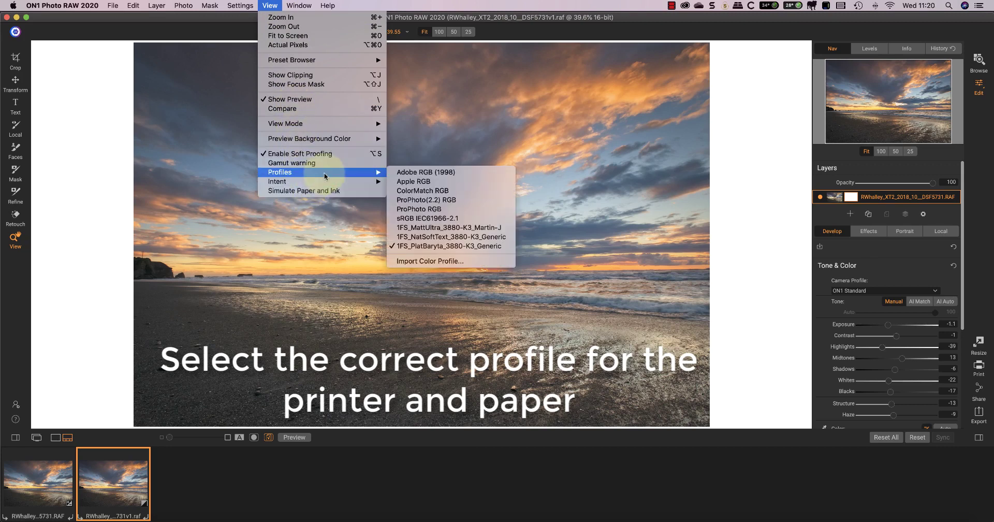
left_click(430, 237)
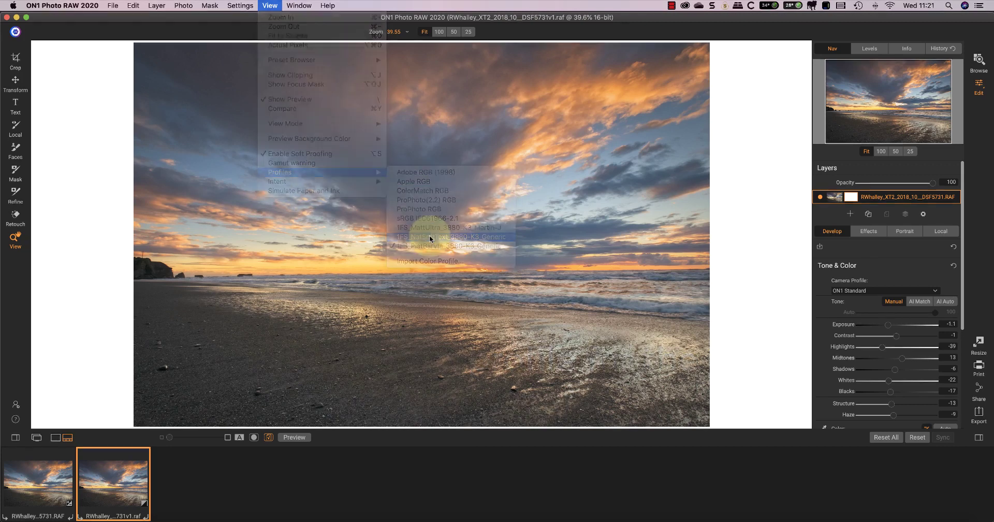
left_click(270, 5)
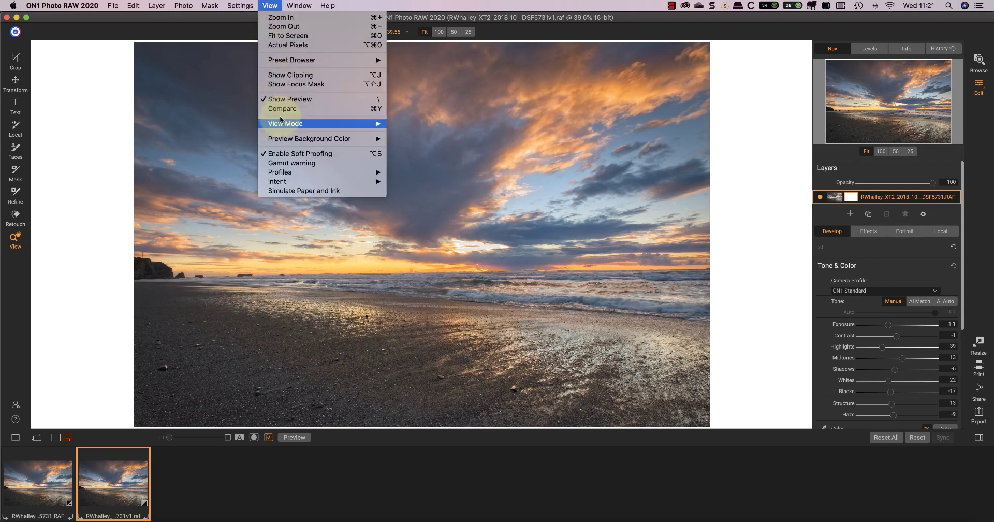
left_click(304, 191)
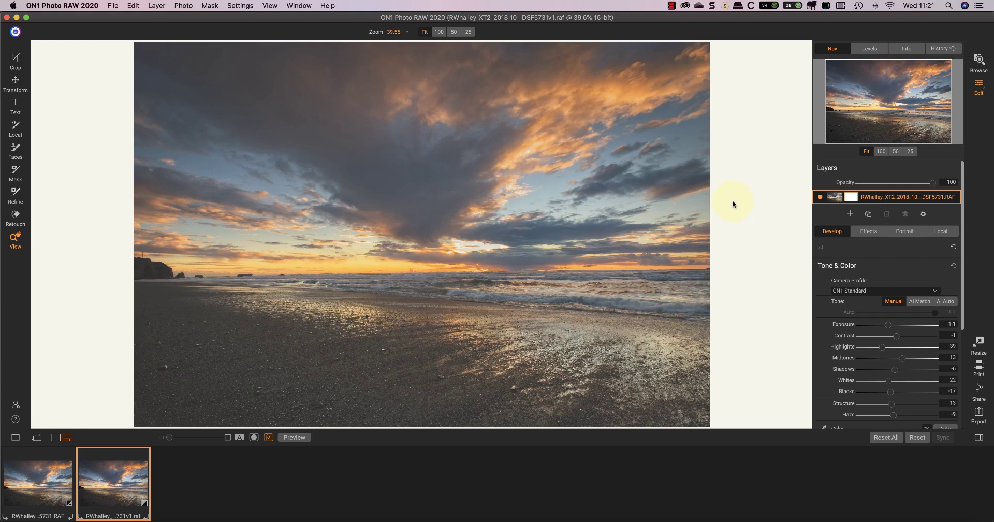
left_click(275, 7)
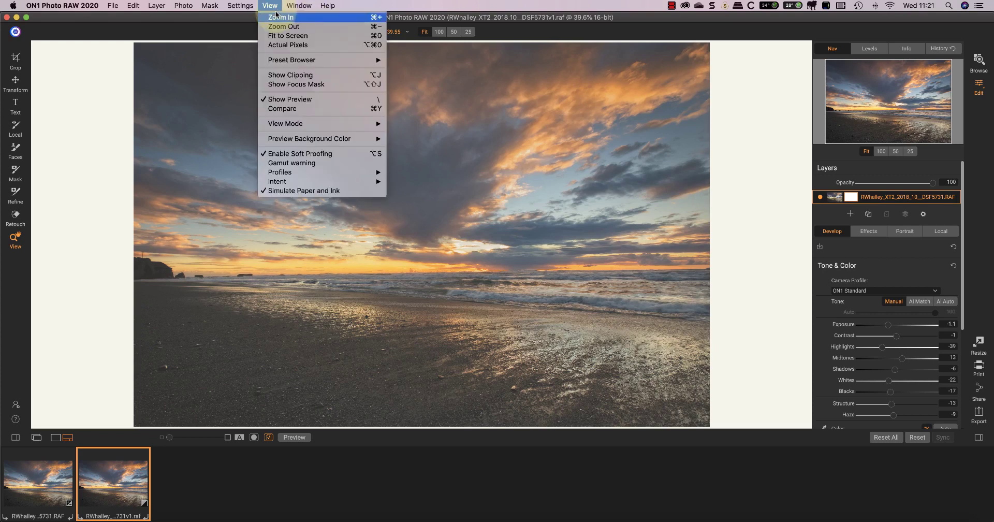
left_click(310, 166)
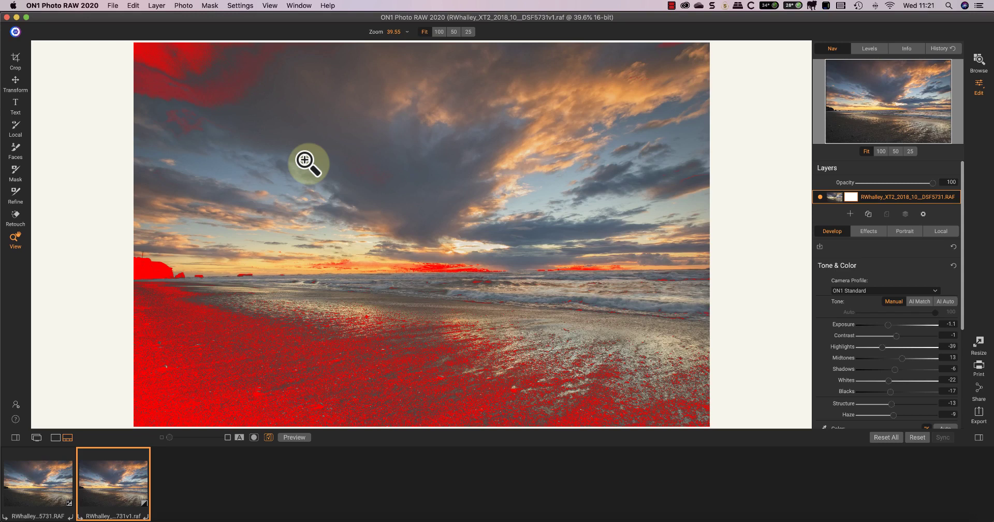
left_click(269, 5)
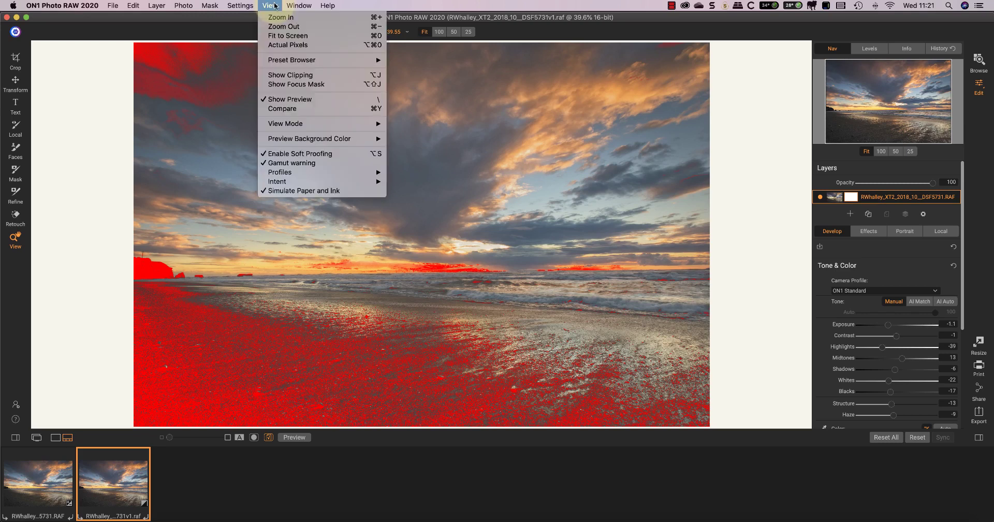
left_click(282, 163)
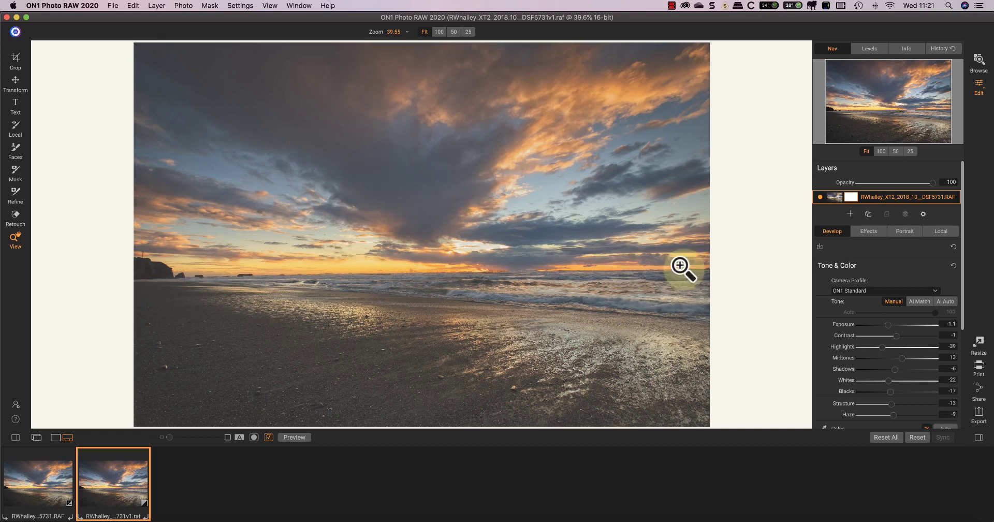
Step: Raise Contrast to 18 and darken Shadows to -10
left_click_drag(897, 340, 904, 339)
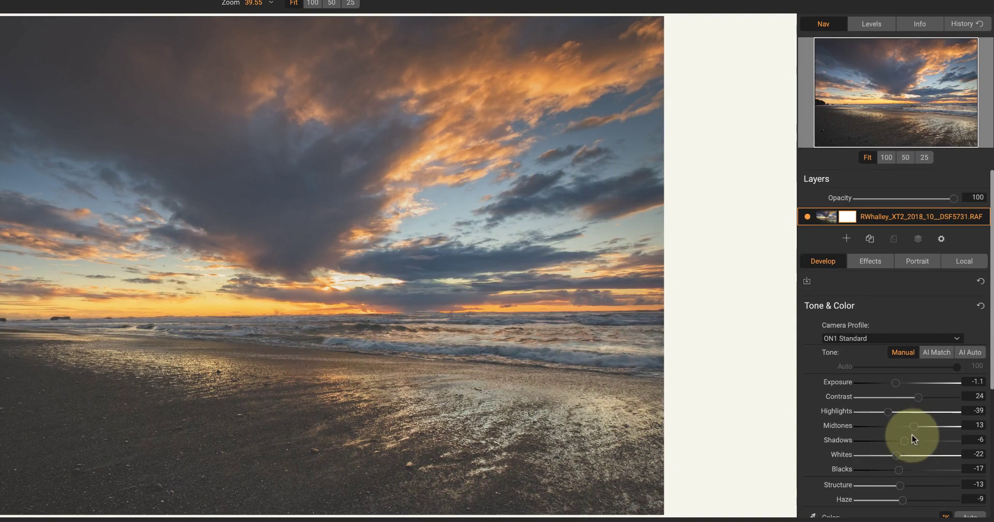
left_click_drag(913, 437, 890, 455)
left_click(897, 455)
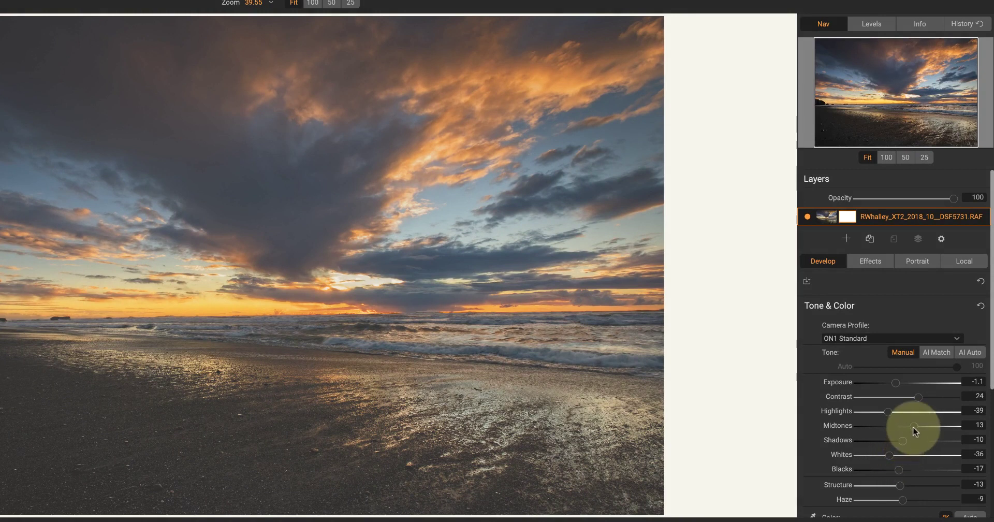
left_click_drag(913, 428, 916, 428)
scroll(916, 428, "down", 3)
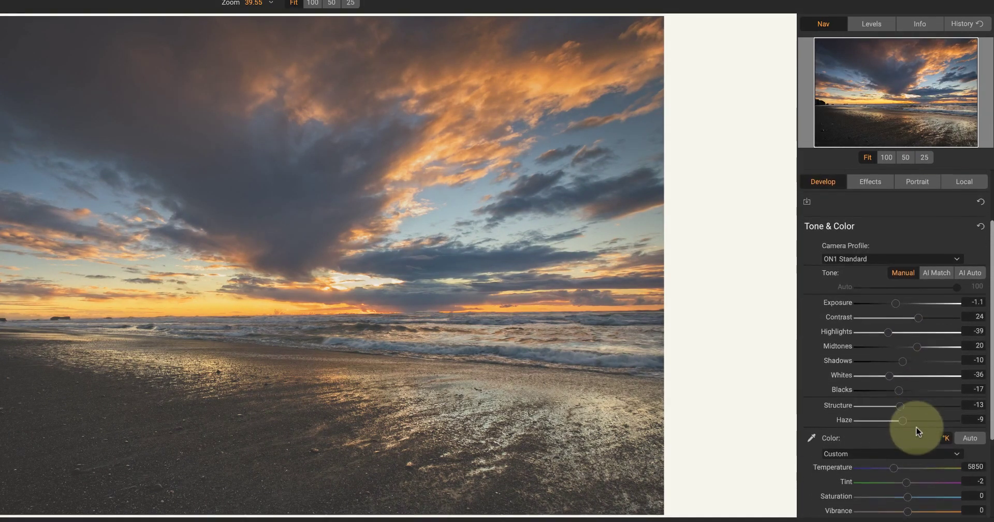
Step: Set Haze -10, Highlights -25, Blacks -38, Shadows -6, Exposure -1.2 and Temperature 5700
left_click(904, 406)
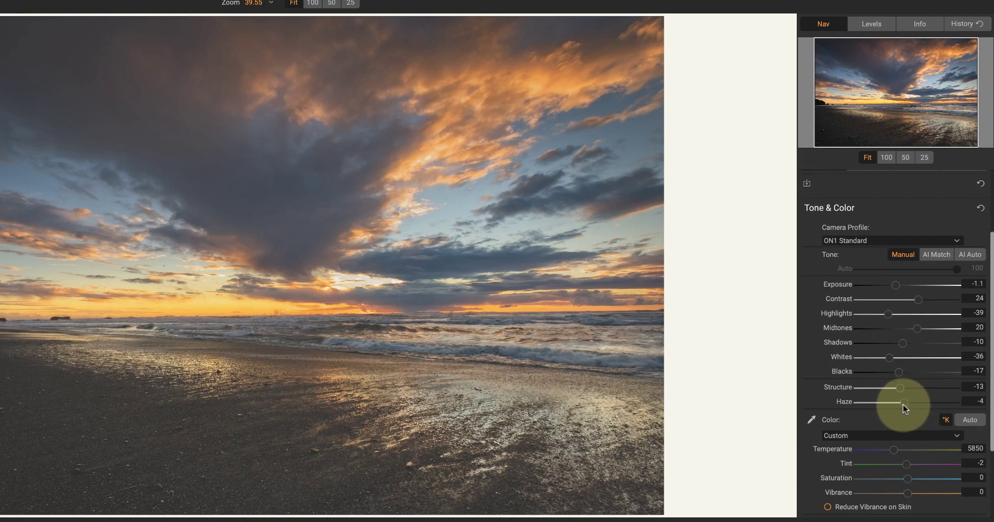
left_click_drag(905, 409, 903, 409)
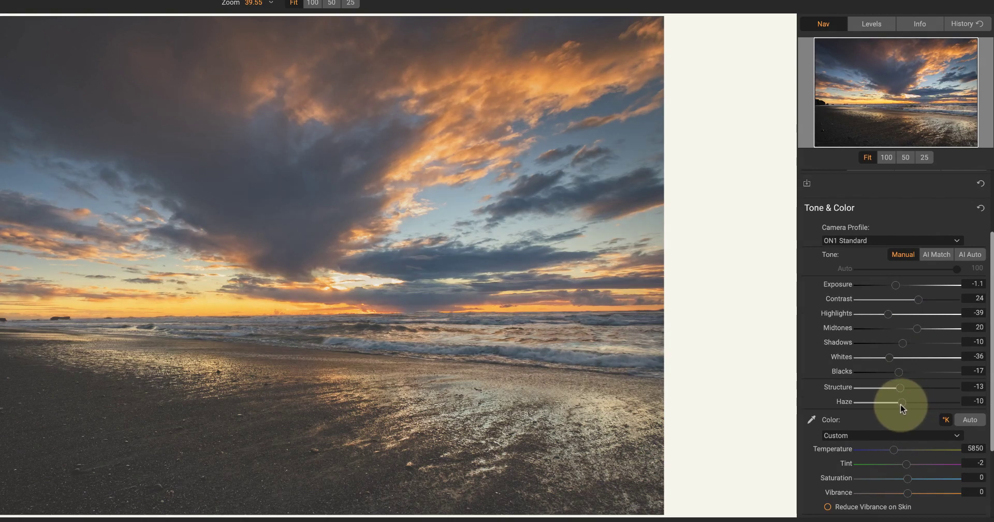
left_click_drag(888, 314, 894, 316)
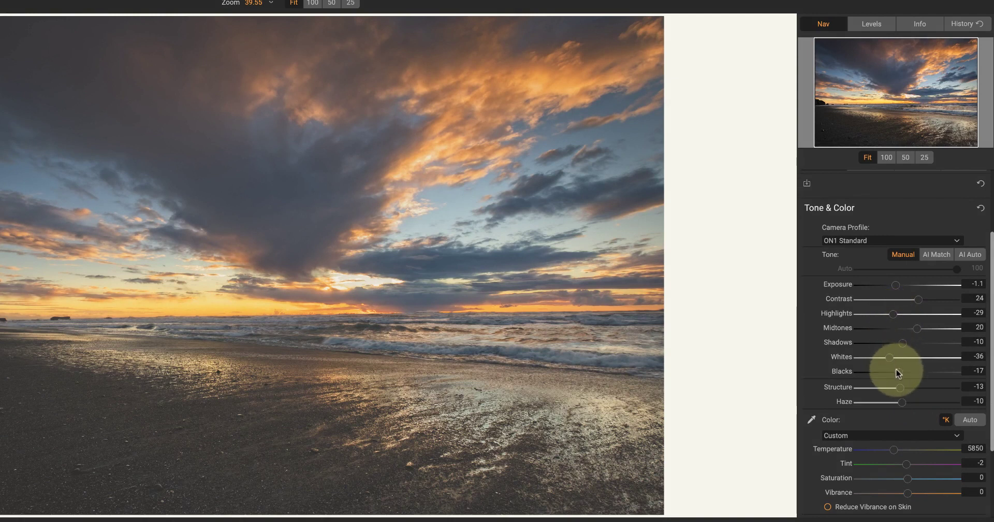
left_click_drag(898, 372, 889, 373)
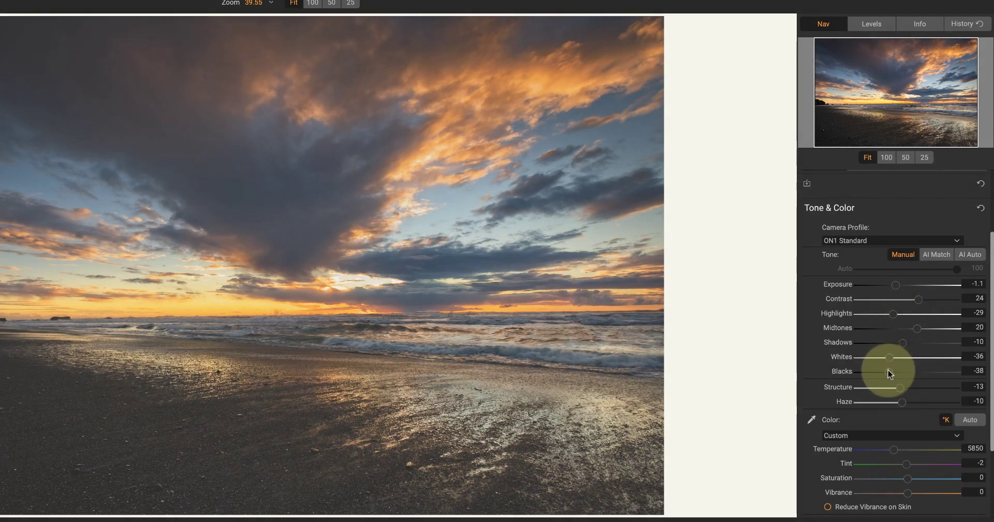
left_click_drag(903, 342, 904, 343)
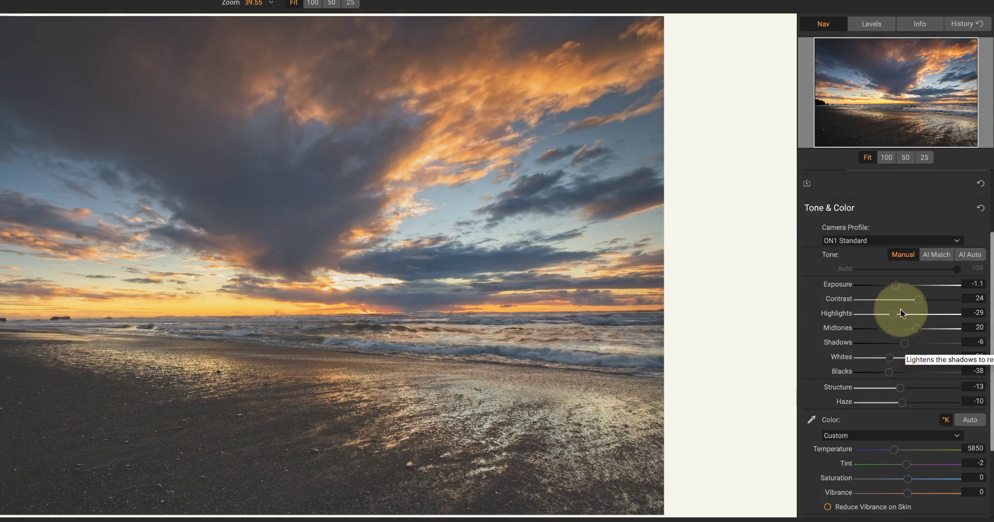
left_click_drag(896, 287, 922, 328)
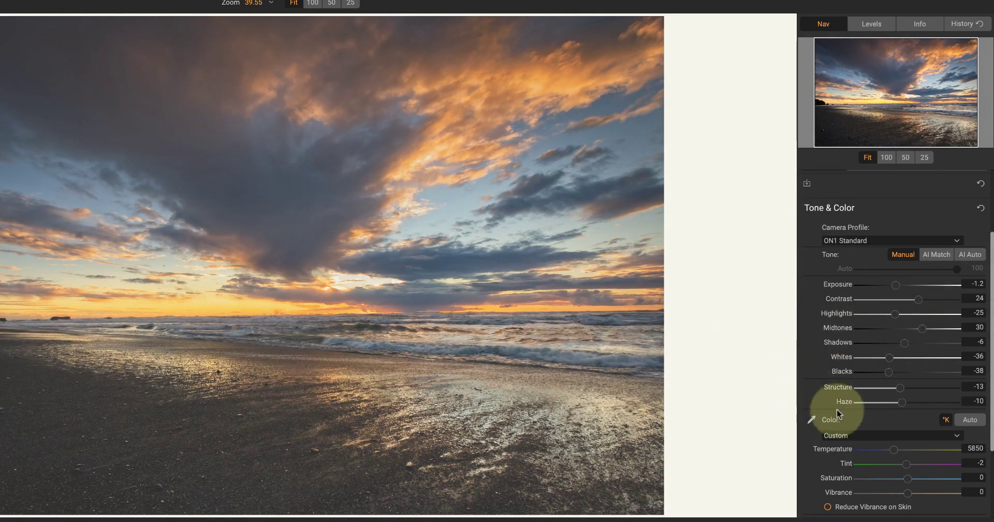
left_click_drag(894, 453, 893, 454)
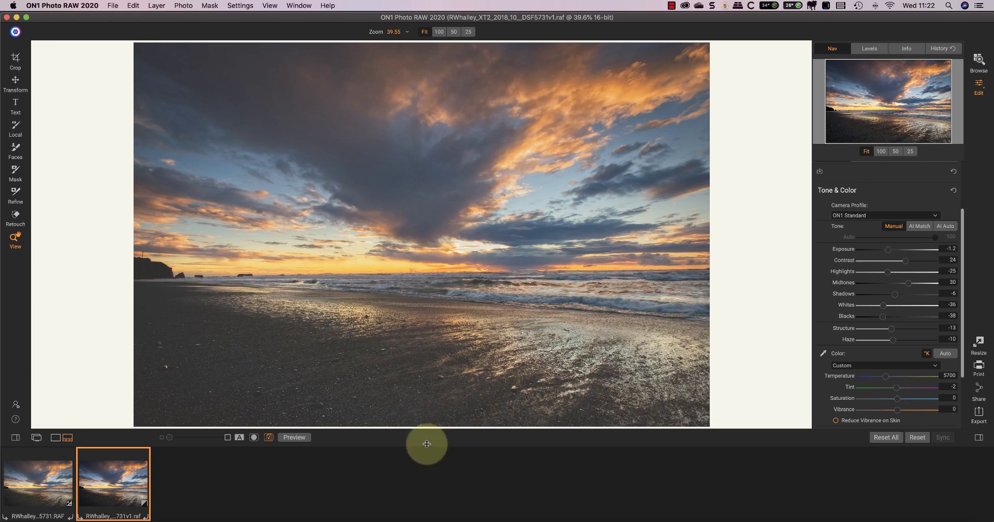
Step: Enlarge the filmstrip thumbnails, enable soft proofing, and bring up the print settings
left_click_drag(425, 447, 435, 291)
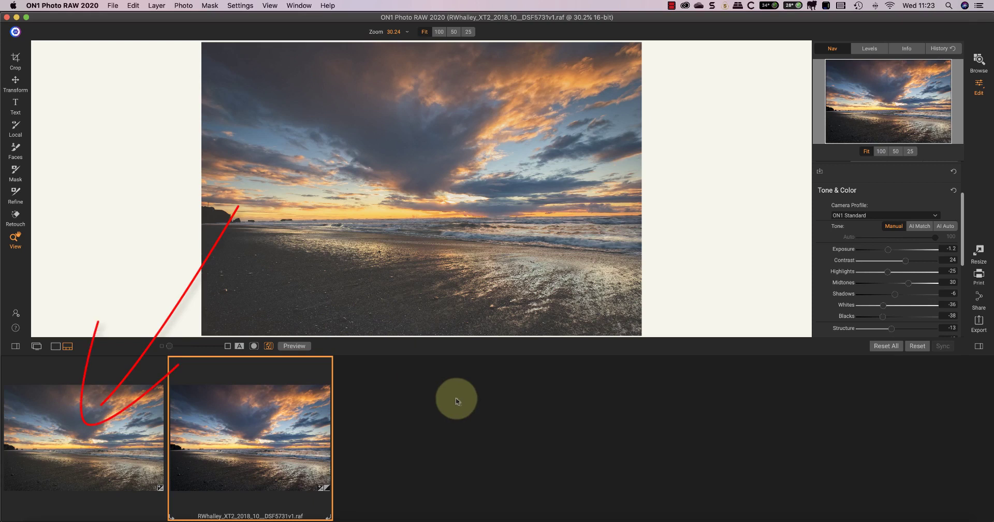
left_click(269, 346)
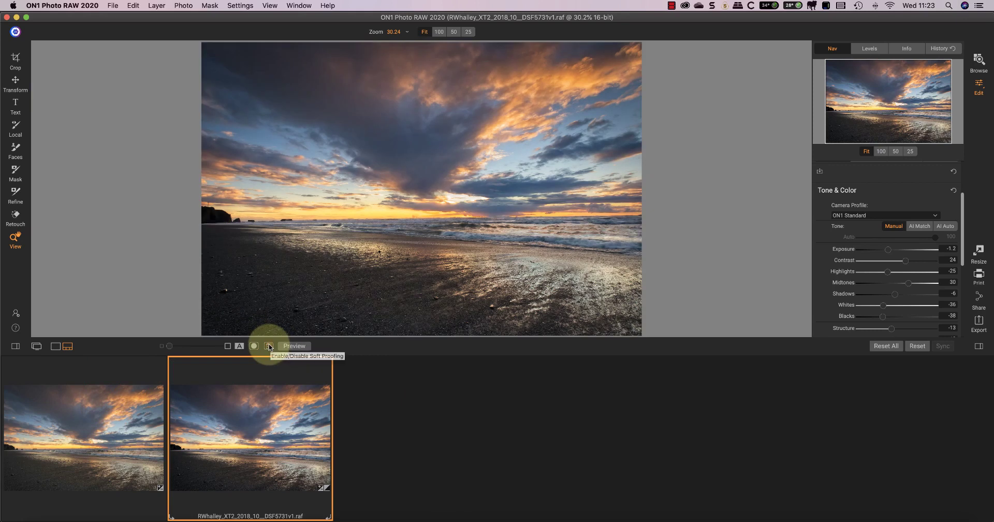
left_click(269, 346)
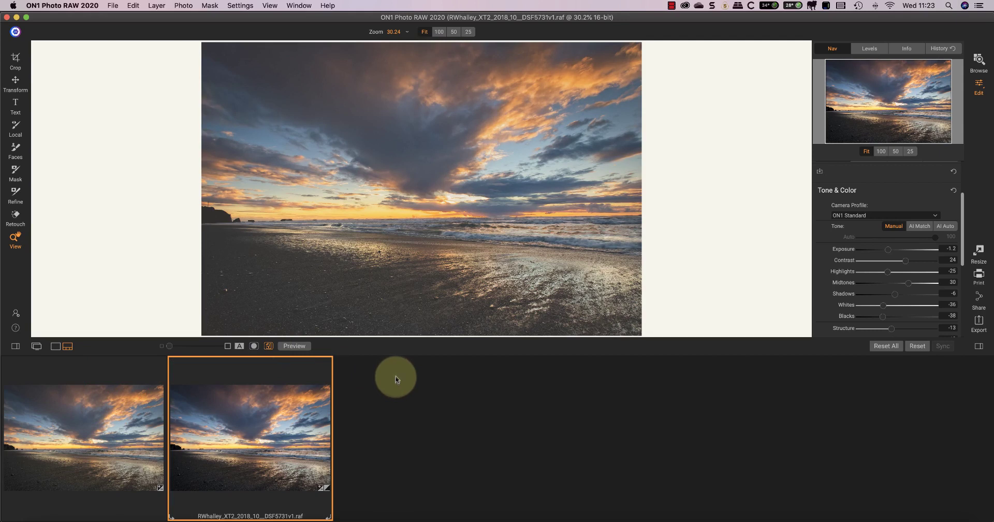
left_click(978, 275)
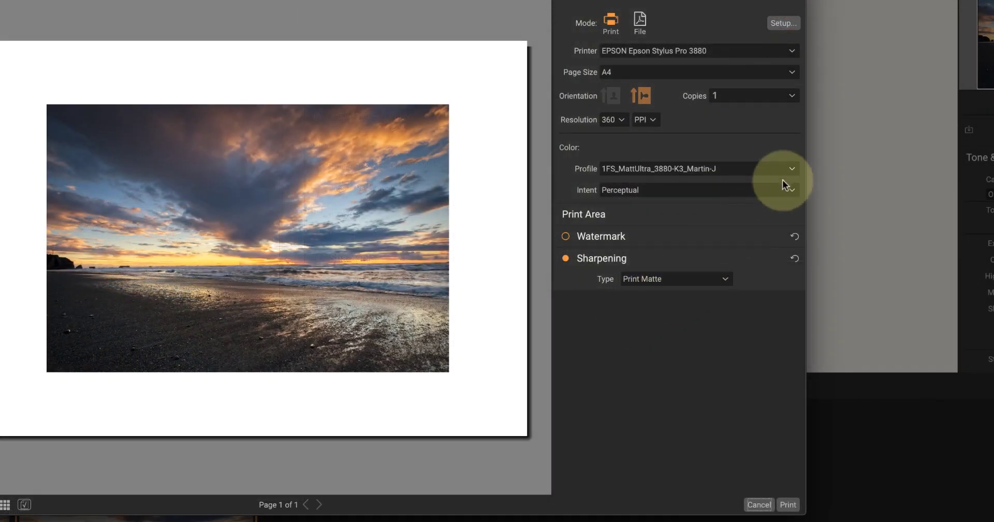
Step: Set the print colour profile to 1FS_NatSoftText_3880-K3_Generic
left_click(792, 169)
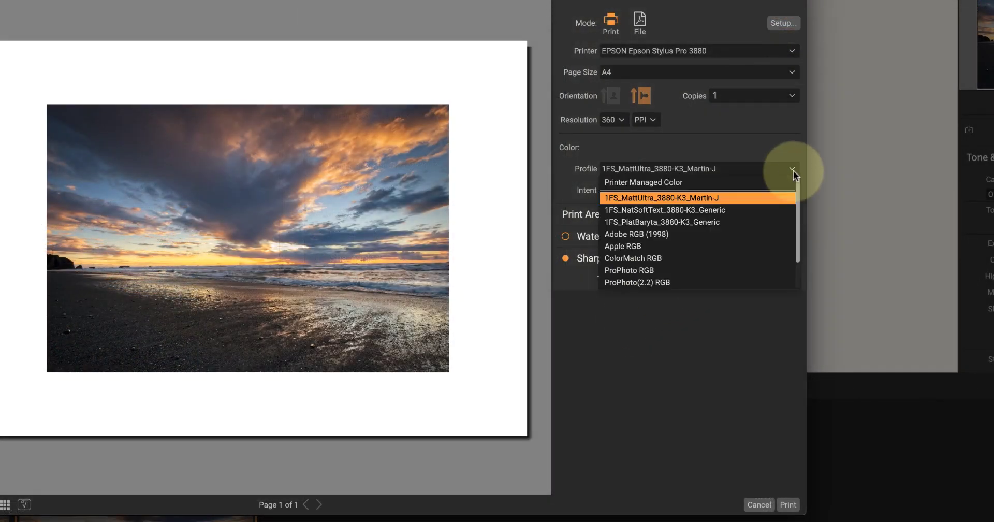
left_click(706, 206)
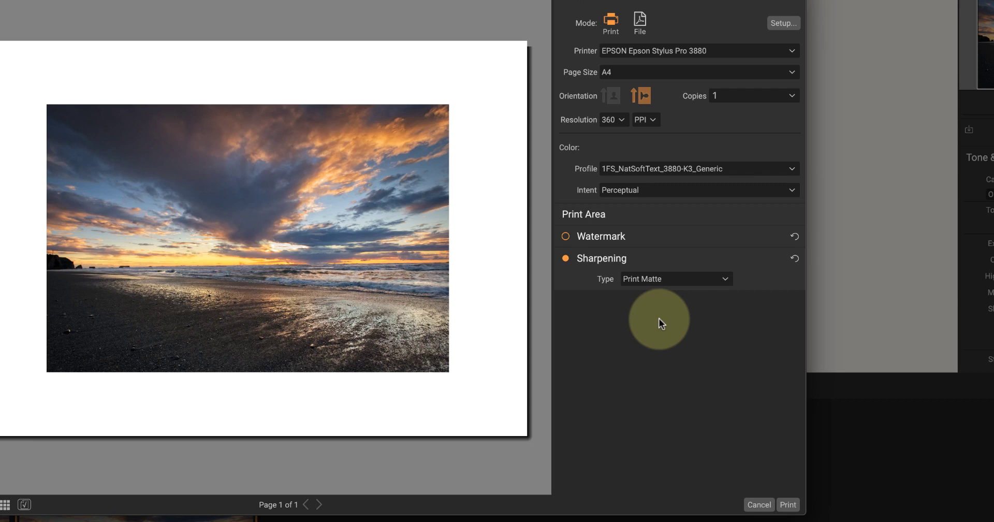
Step: Keep Print Matte sharpening and print the sunset photo on the Epson Stylus Pro 3880
left_click(684, 282)
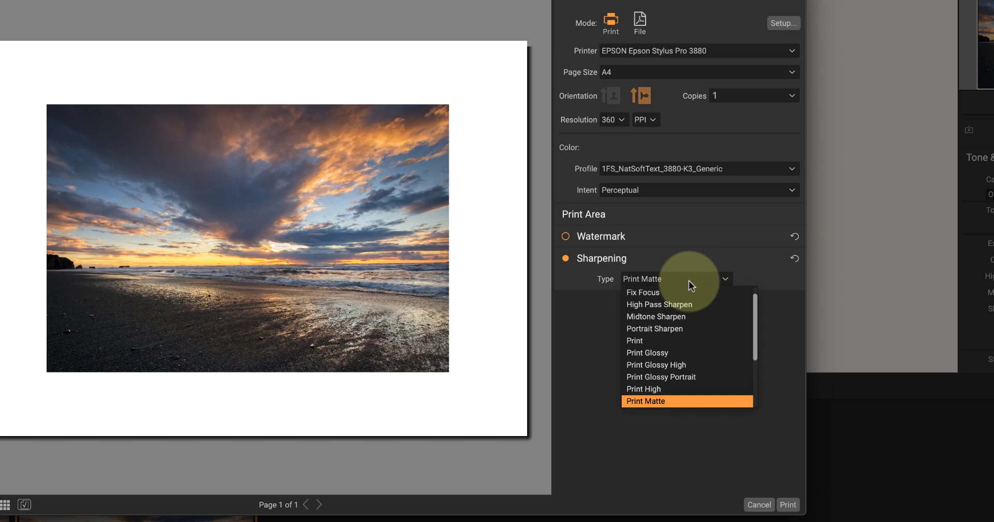
left_click_drag(755, 345, 752, 374)
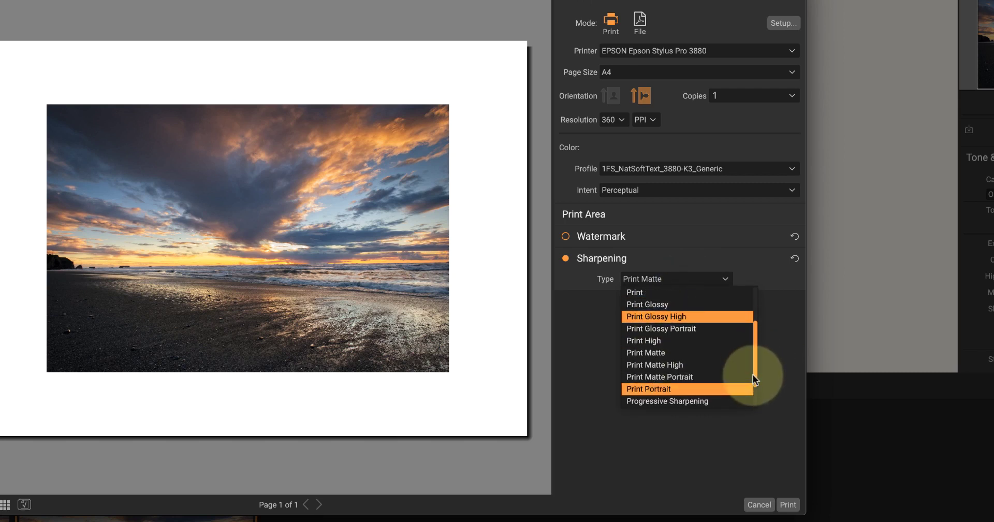
left_click(656, 353)
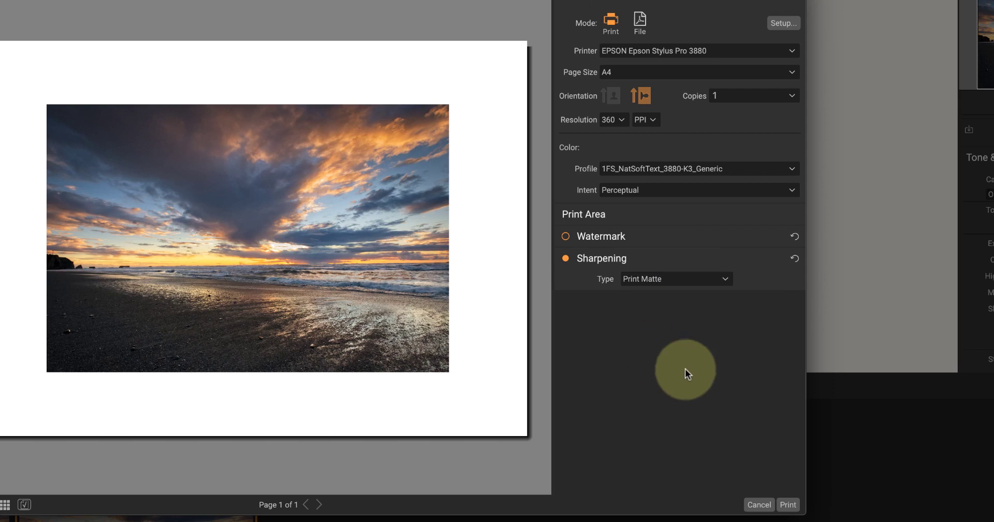
left_click(789, 505)
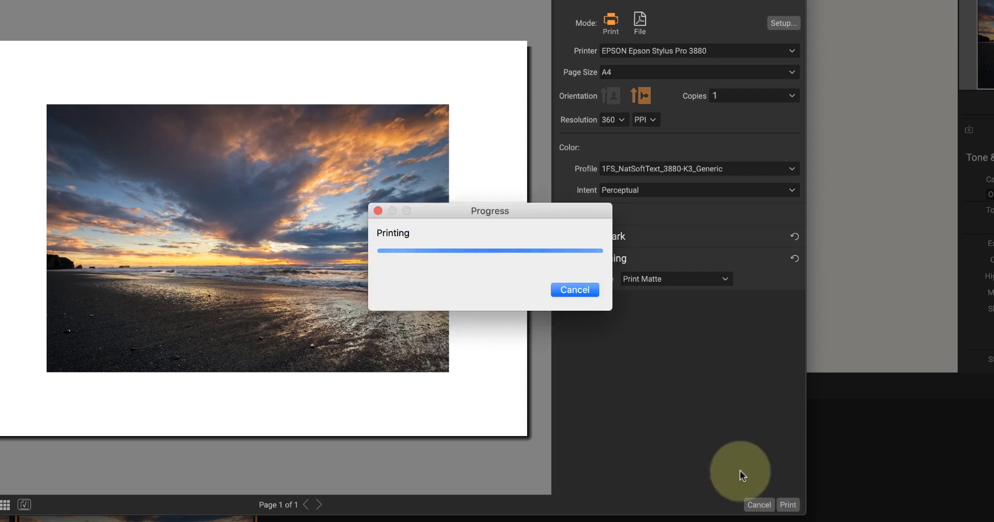